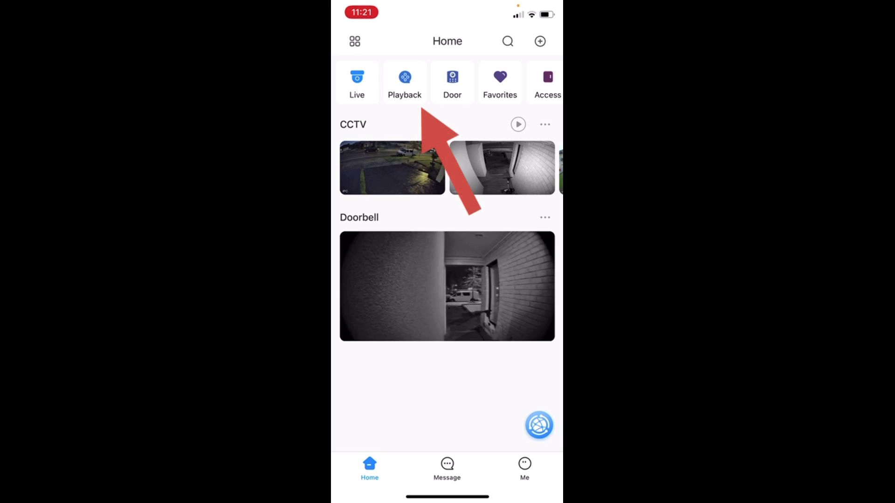
# - Start DMSS playback of CAM 2 and the IPC camera below it from the CCTV group
pyautogui.click(404, 84)
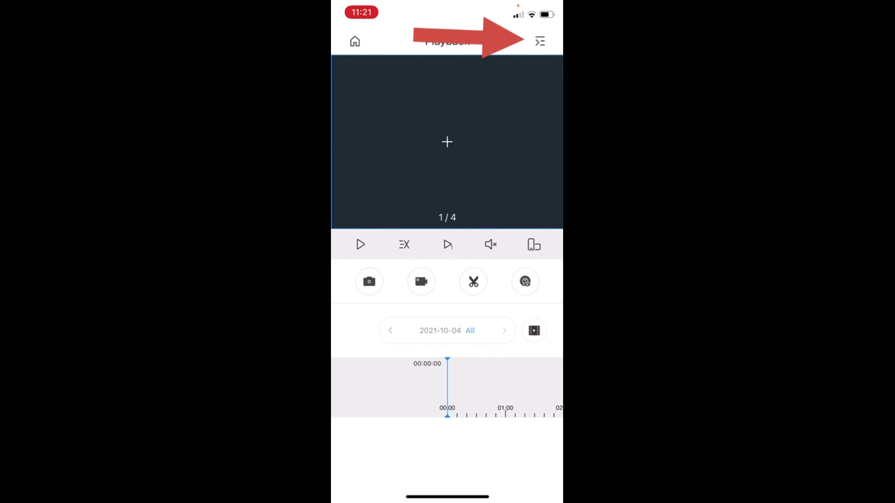
pyautogui.click(540, 41)
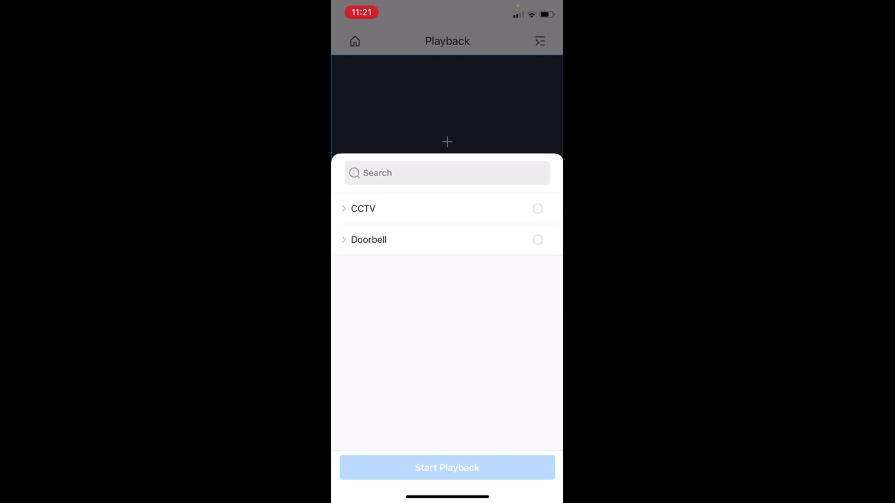
pyautogui.click(363, 206)
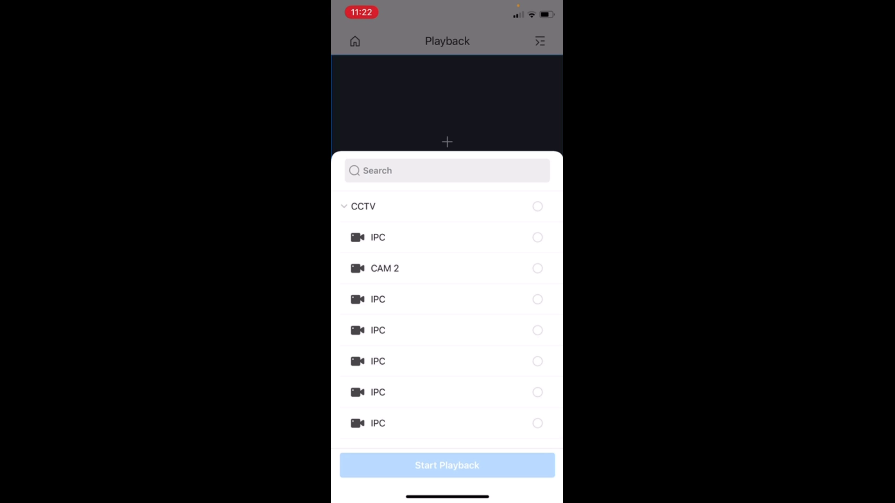
pyautogui.click(537, 268)
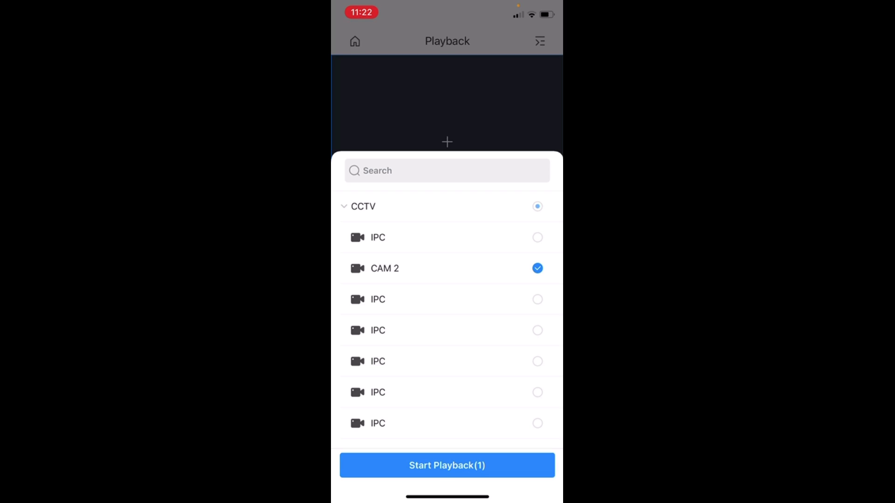
pyautogui.click(537, 299)
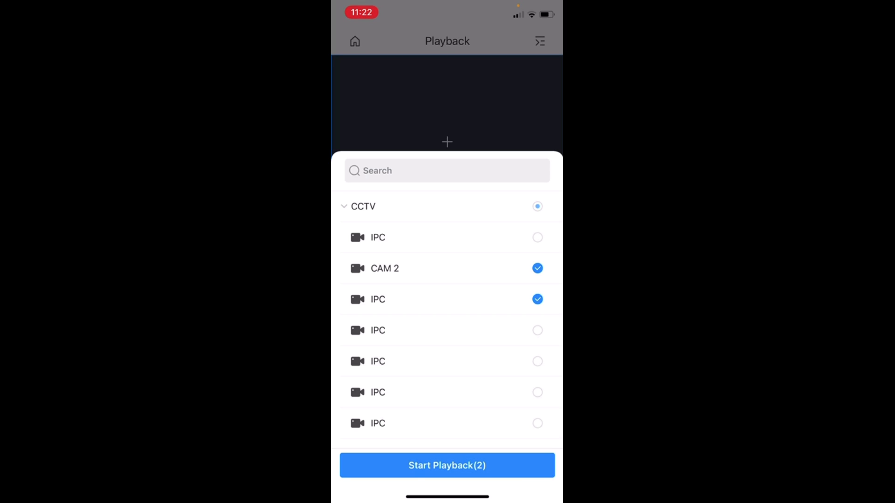
pyautogui.click(446, 464)
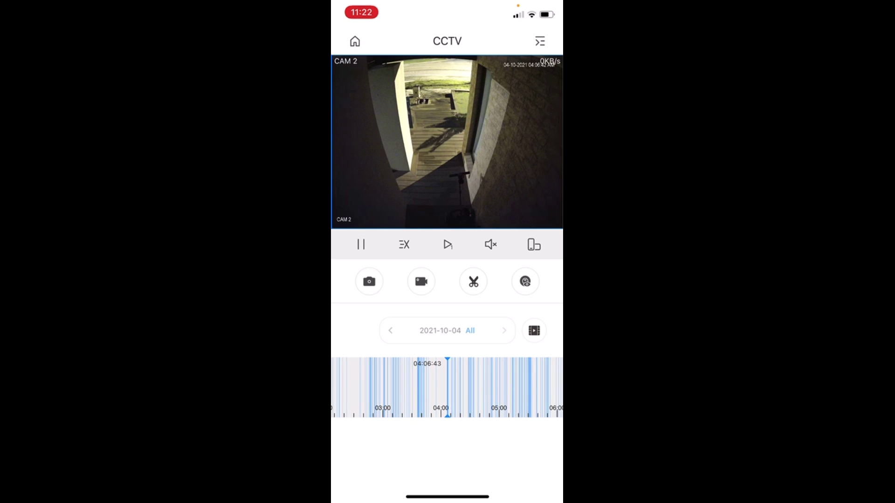
# - Switch the DMSS playback date back two months to 1 August 2021
pyautogui.click(440, 331)
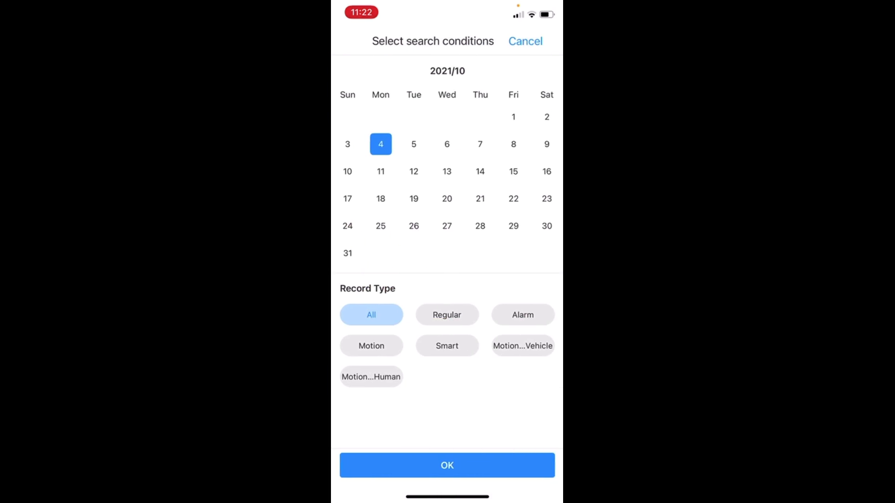
pyautogui.moveTo(378, 182); pyautogui.dragTo(531, 182)
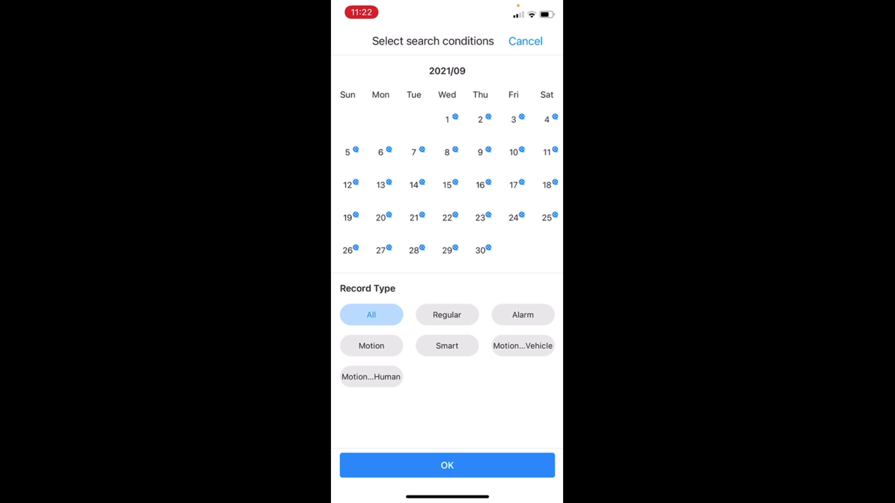
pyautogui.moveTo(378, 182); pyautogui.dragTo(531, 182)
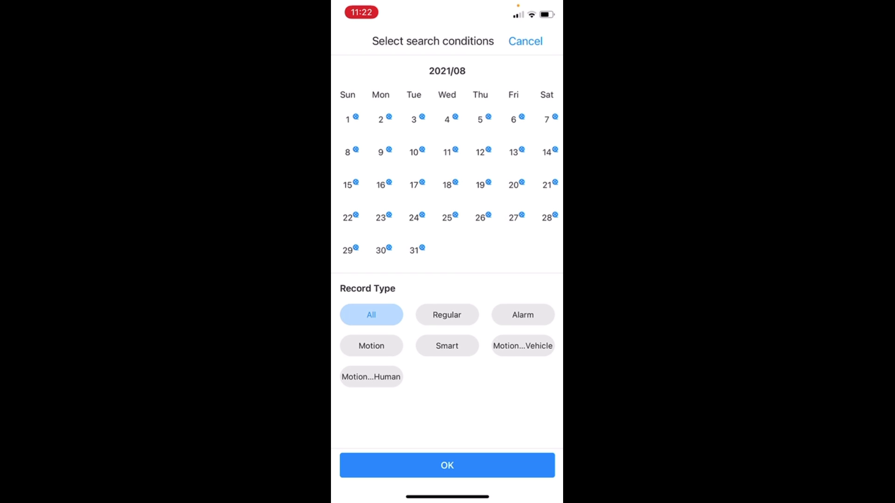
pyautogui.click(347, 119)
pyautogui.click(447, 465)
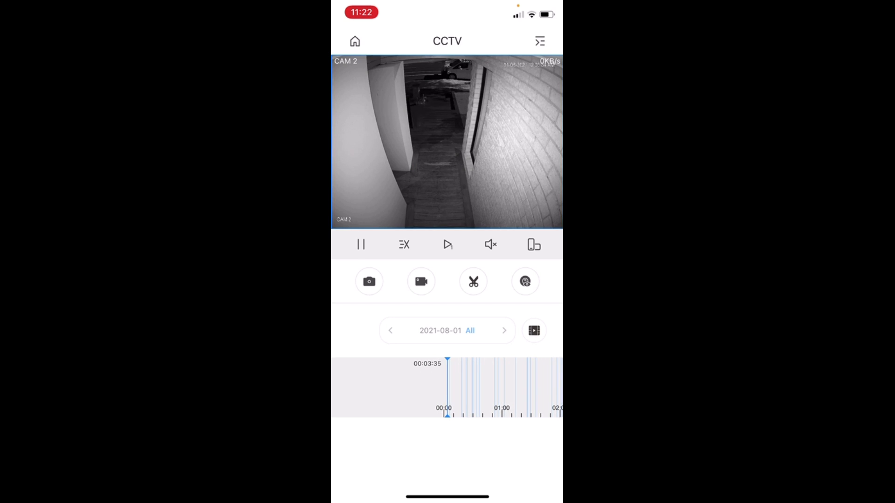
pyautogui.hscroll(10, 446, 388)
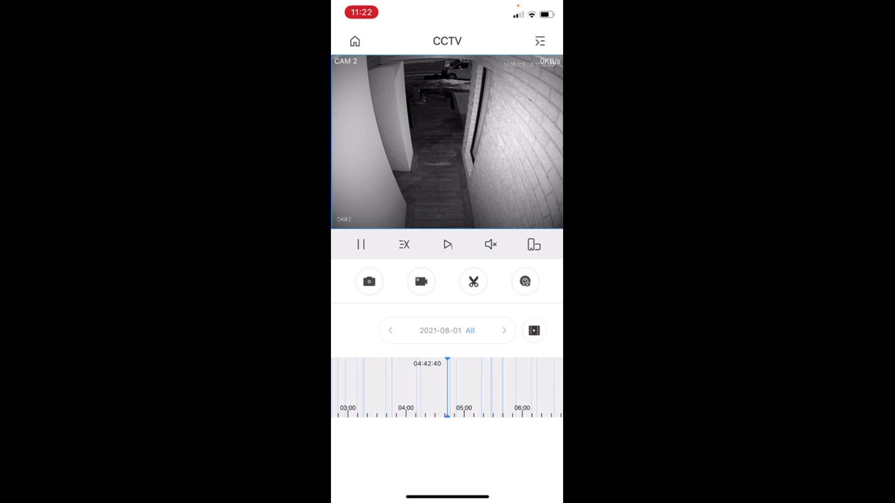
pyautogui.hscroll(5, 447, 388)
pyautogui.hscroll(5, 447, 388)
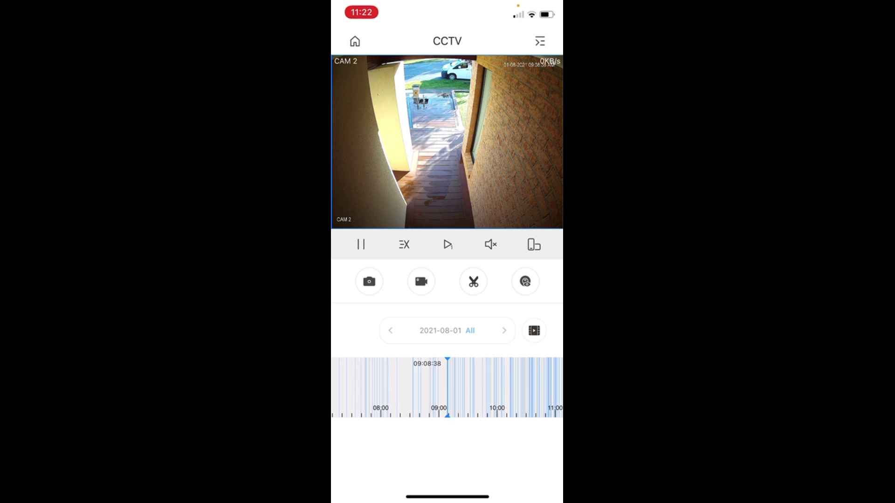
# - Swipe to the IPC front-yard camera and skim its footage to around 06:04
pyautogui.moveTo(503, 140); pyautogui.dragTo(363, 140)
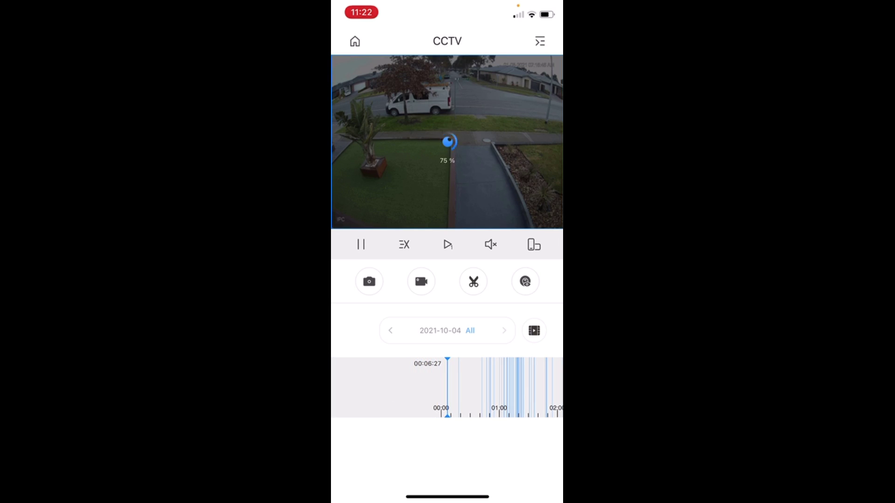
pyautogui.moveTo(524, 388); pyautogui.dragTo(371, 388)
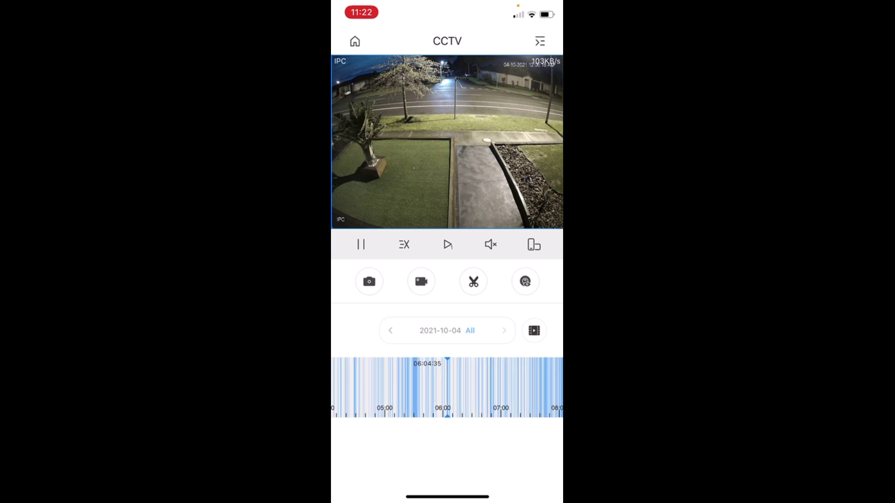
pyautogui.moveTo(525, 388); pyautogui.dragTo(371, 388)
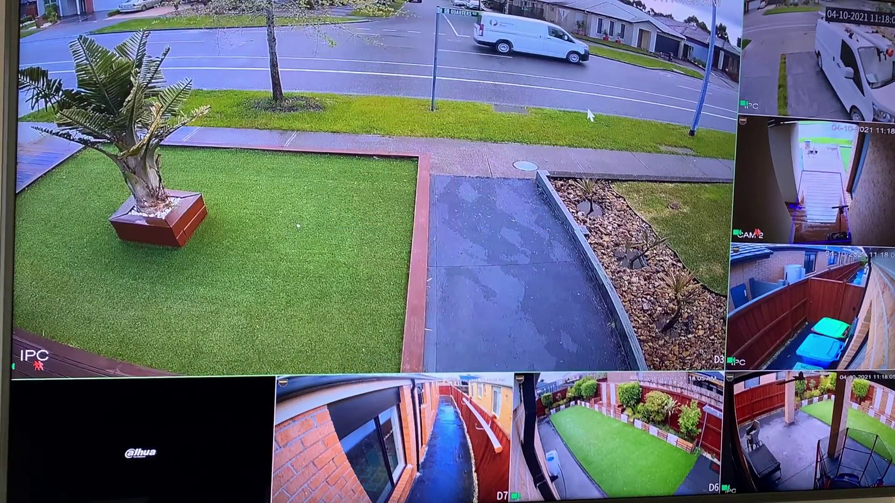
# - Open the NVR Main Menu from the live view's right-click menu
pyautogui.rightClick(353, 36)
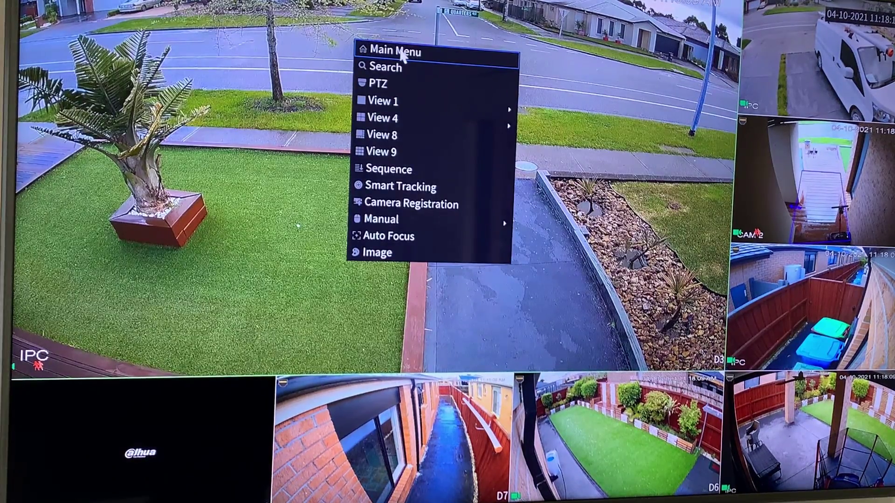
pyautogui.click(403, 56)
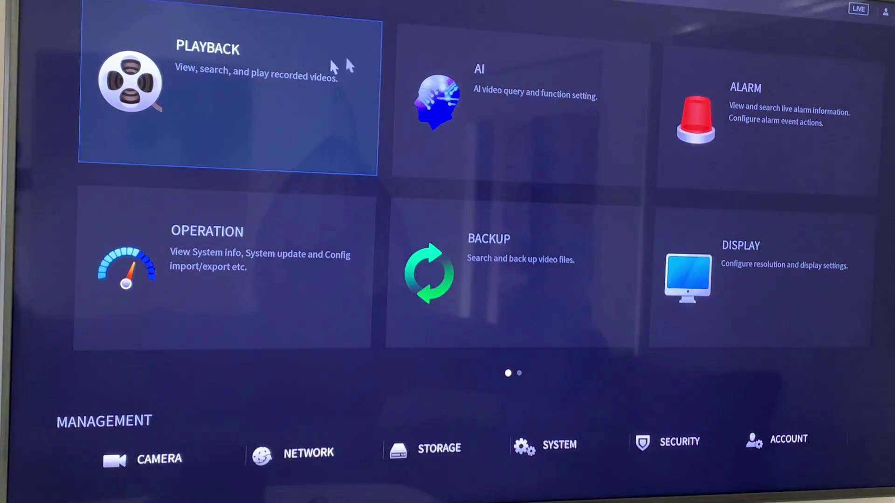
# - Open NVR playback for 1 July and exclude cameras D1 IPC and D4 IPC
pyautogui.click(293, 82)
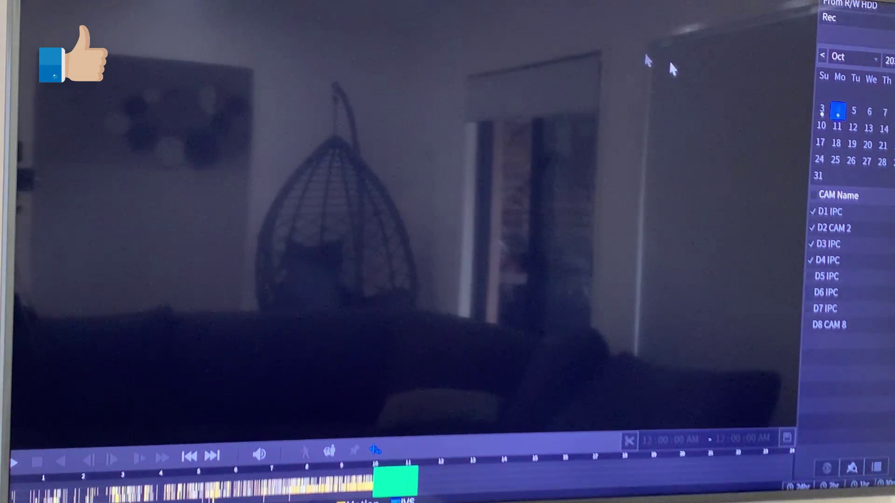
pyautogui.click(860, 59)
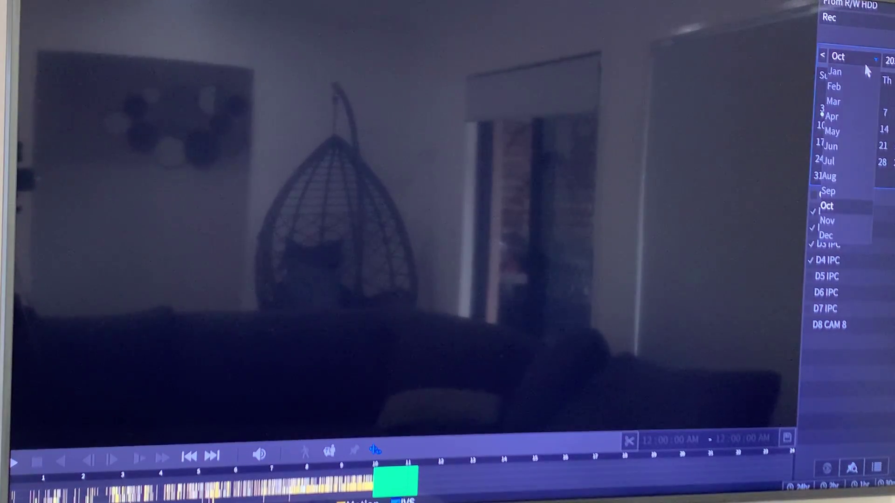
pyautogui.click(839, 161)
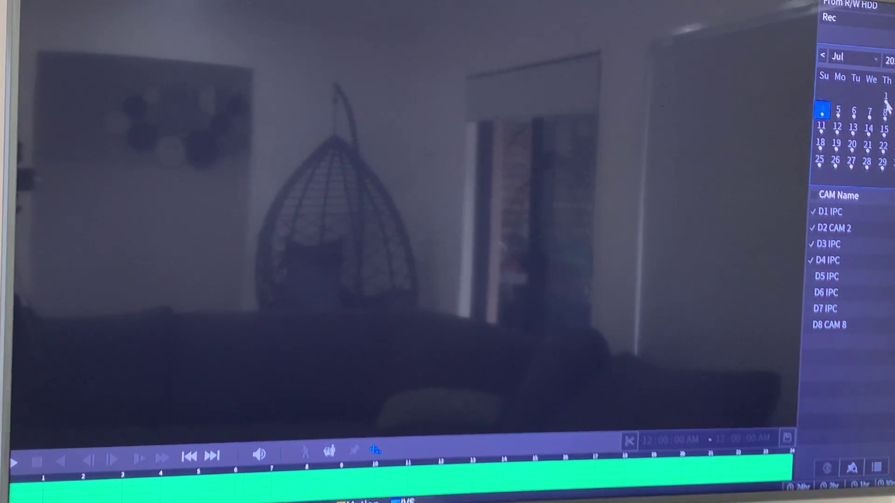
pyautogui.click(887, 104)
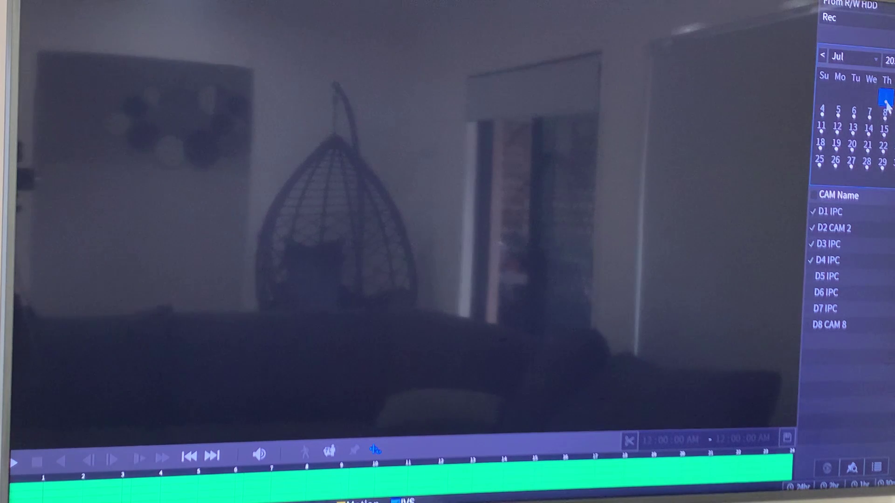
pyautogui.click(812, 211)
pyautogui.click(811, 260)
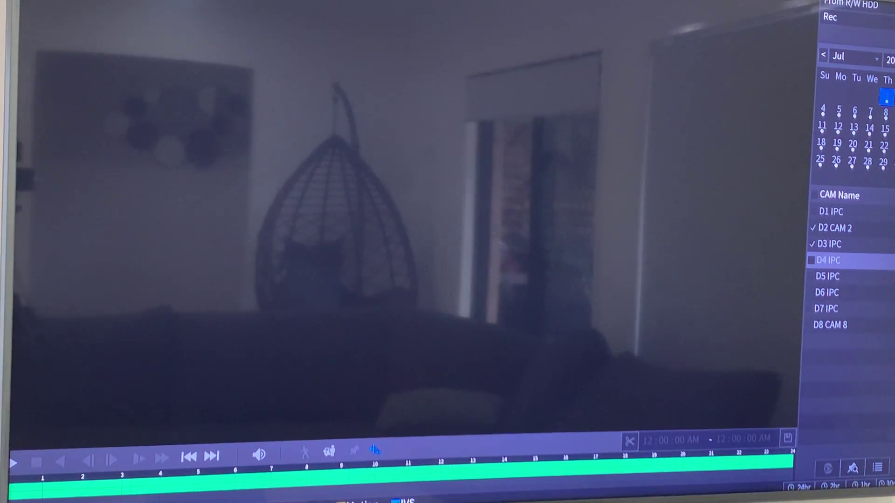
# - Play from about nine o'clock at increased fast-forward speed, then enlarge CAM 2 full screen
pyautogui.click(343, 478)
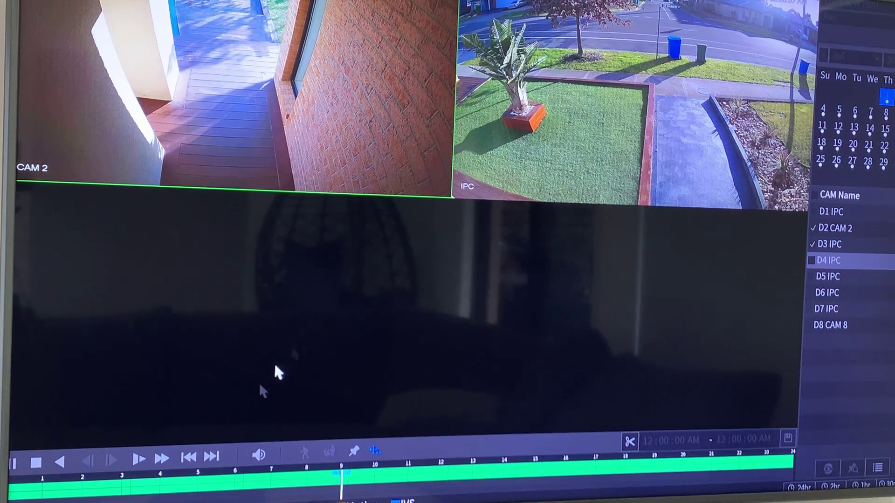
pyautogui.click(166, 460)
pyautogui.click(165, 458)
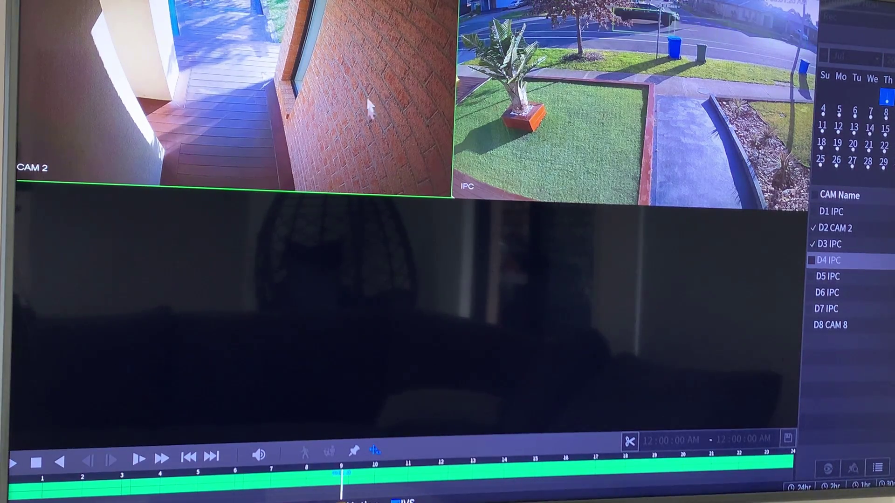
pyautogui.doubleClick(384, 100)
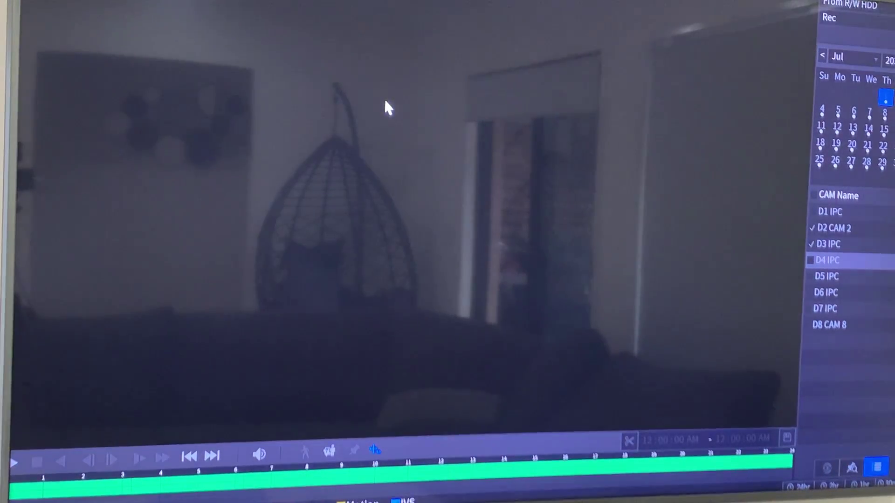